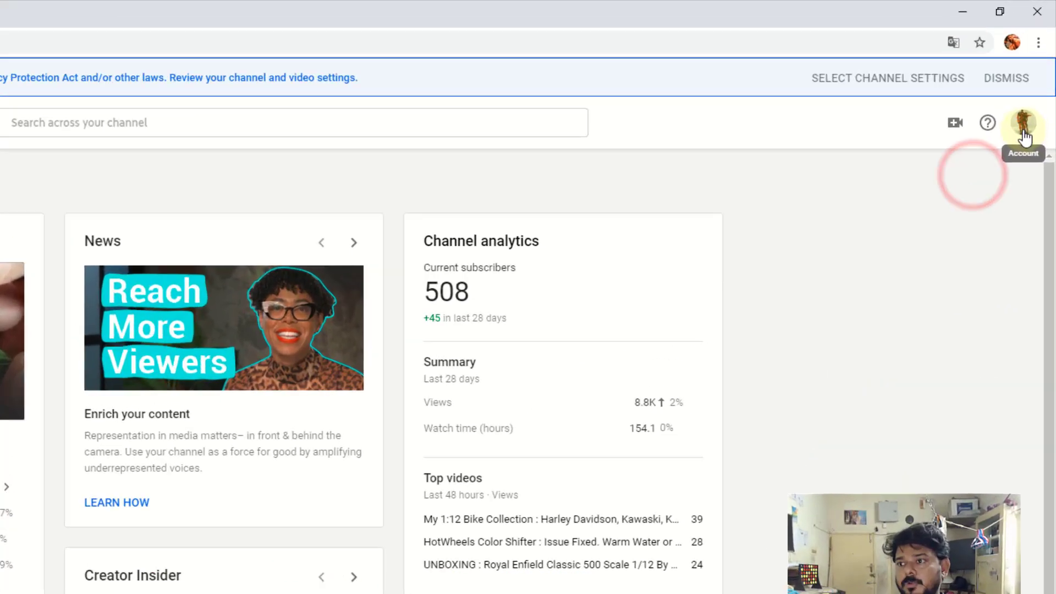
Step: Open the DieCastMahal public channel page from the Studio account menu
left_click(1025, 126)
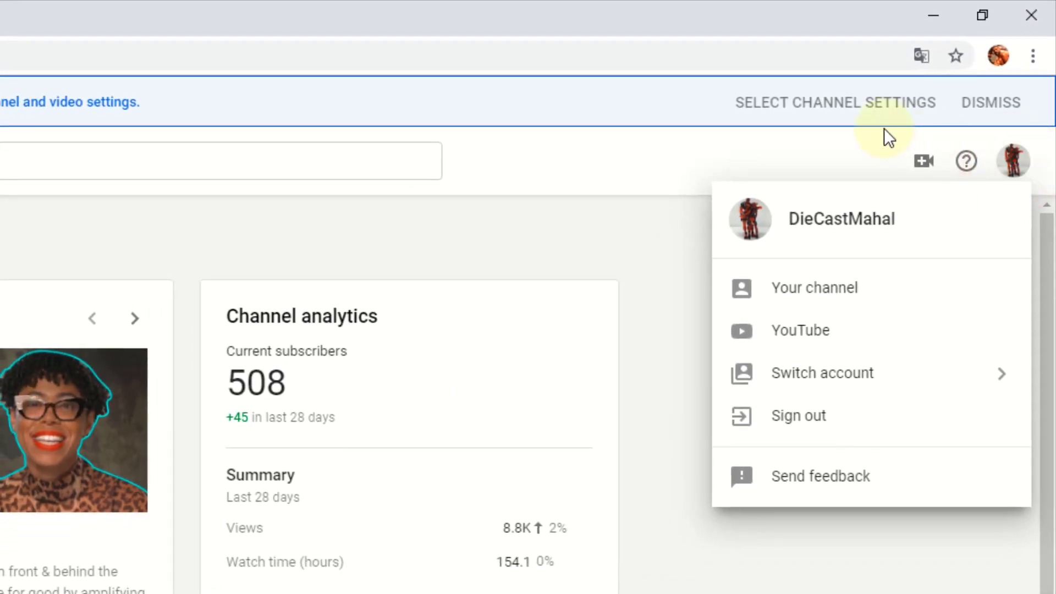
left_click(908, 303)
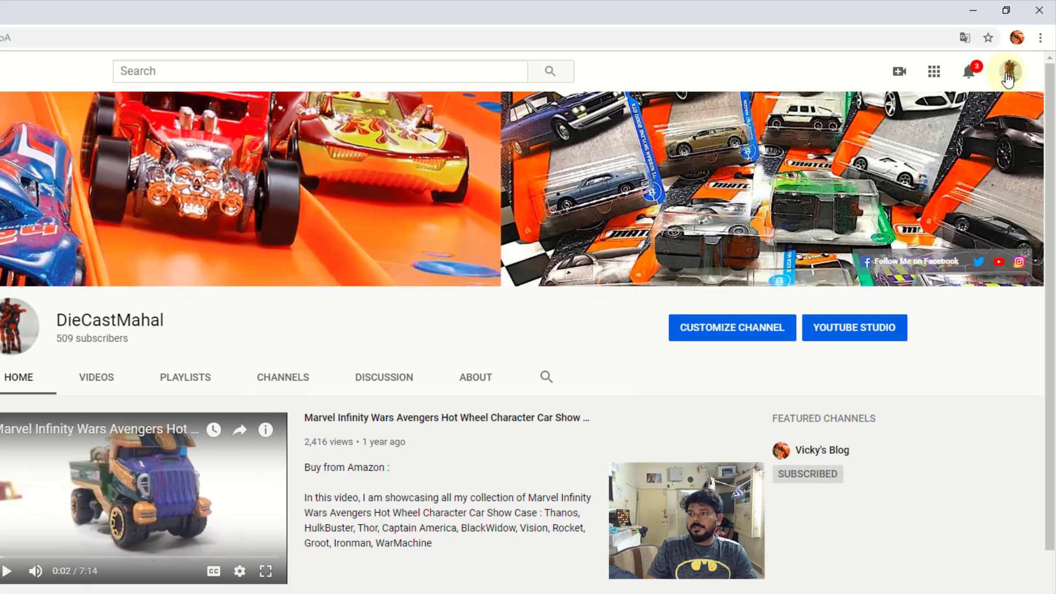
Step: Open YouTube Account settings from the DieCastMahal profile menu
left_click(1025, 53)
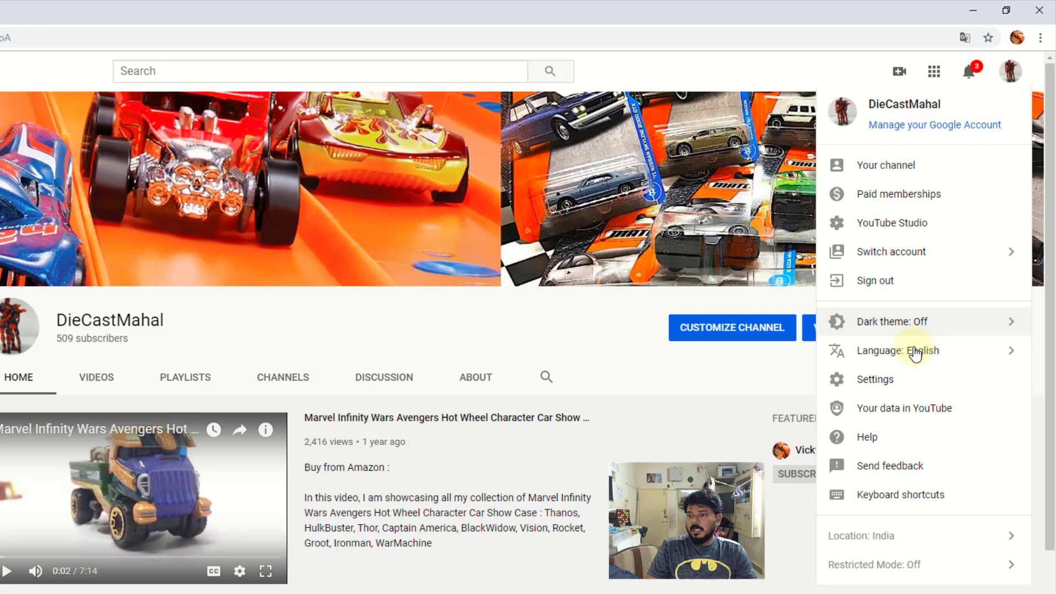
left_click(875, 379)
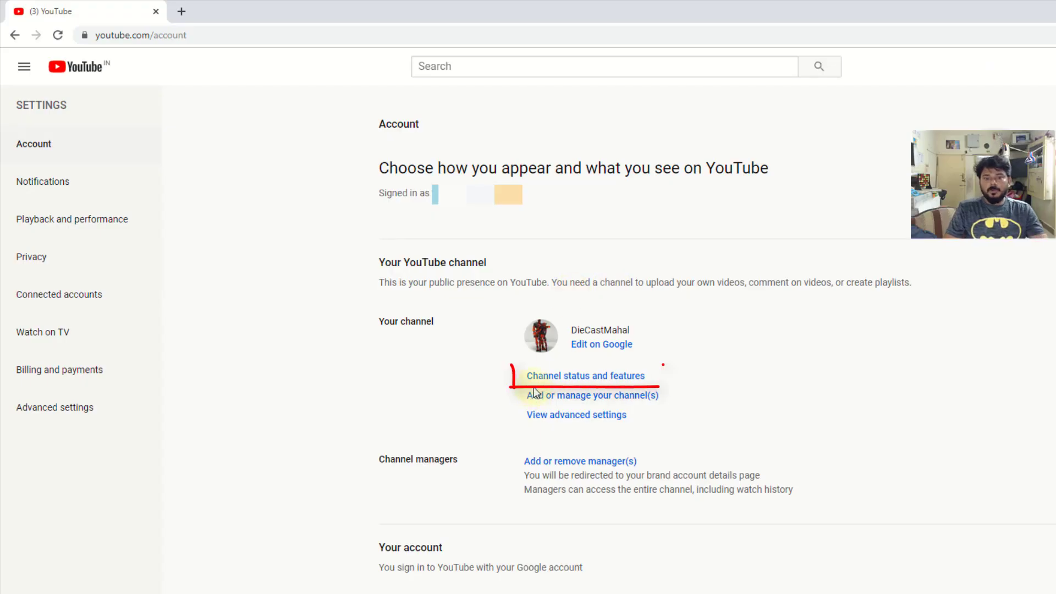
left_click_drag(535, 395, 615, 395)
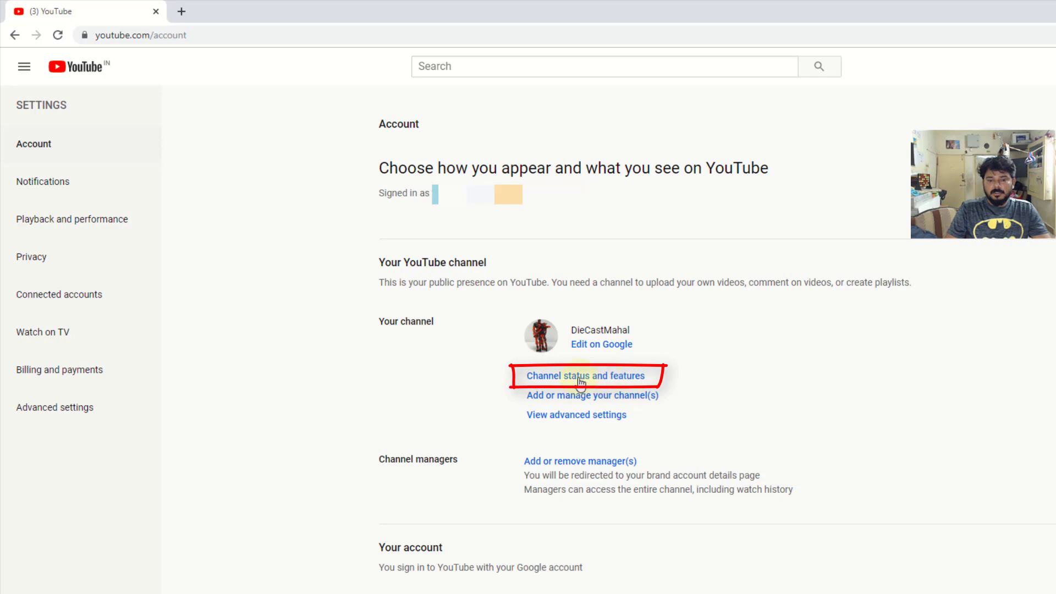
Step: View DieCastMahal's Status and Features page with zero strikes and feature statuses
left_click(630, 378)
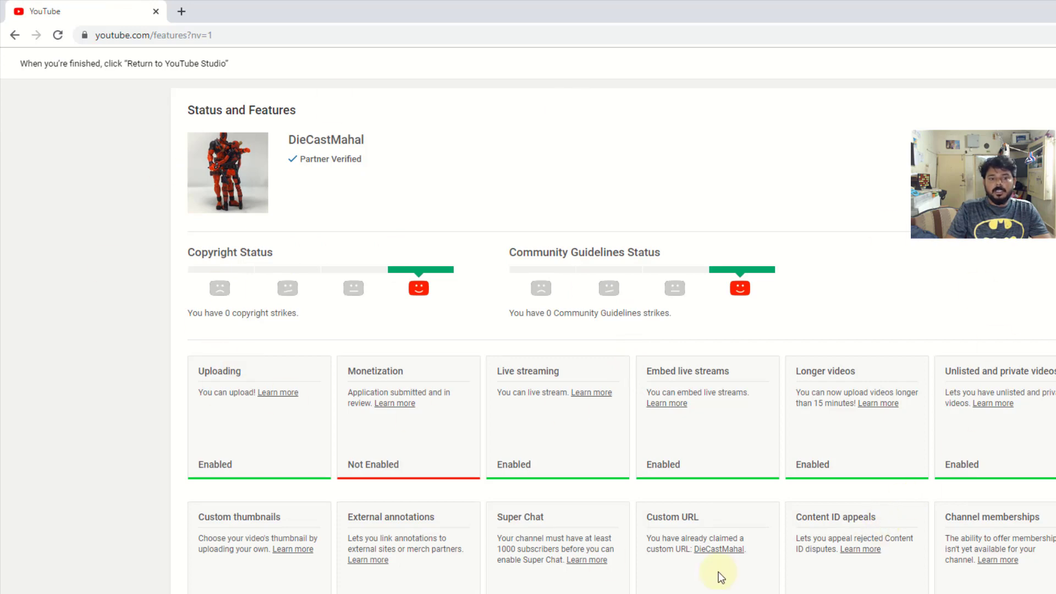
scroll(143, 288, "down", 1)
scroll(143, 287, "down", 1)
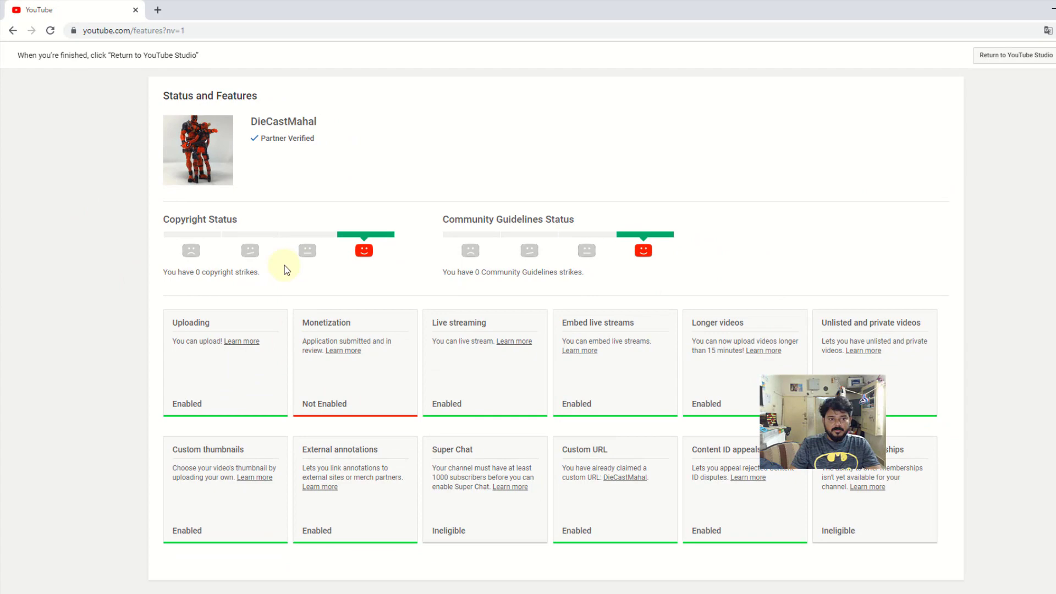
left_click_drag(164, 95, 257, 96)
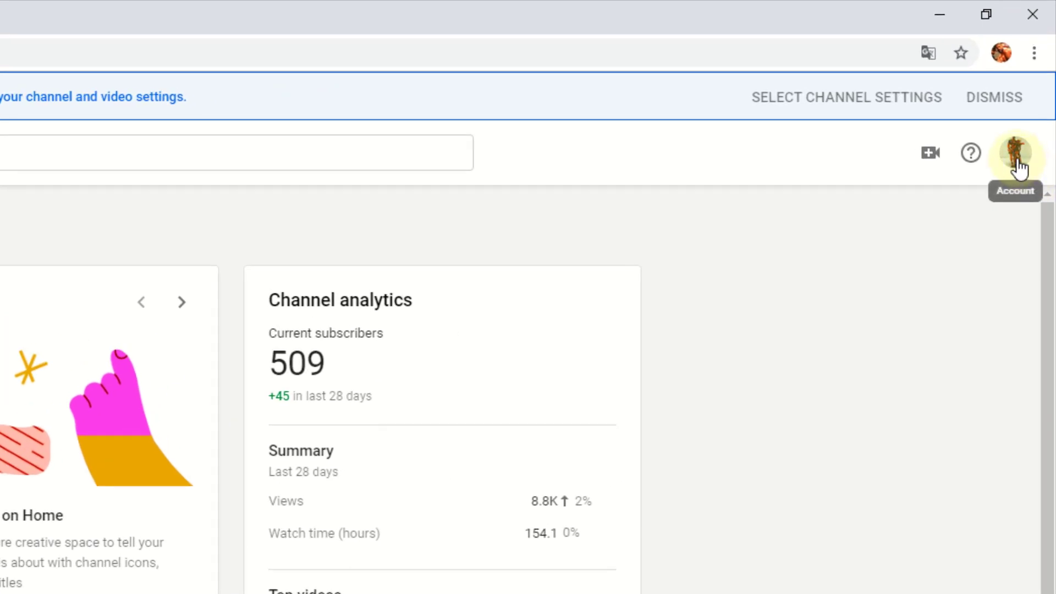
Step: Return from the Studio dashboard to the DieCastMahal public channel page
left_click(1034, 83)
left_click(1017, 155)
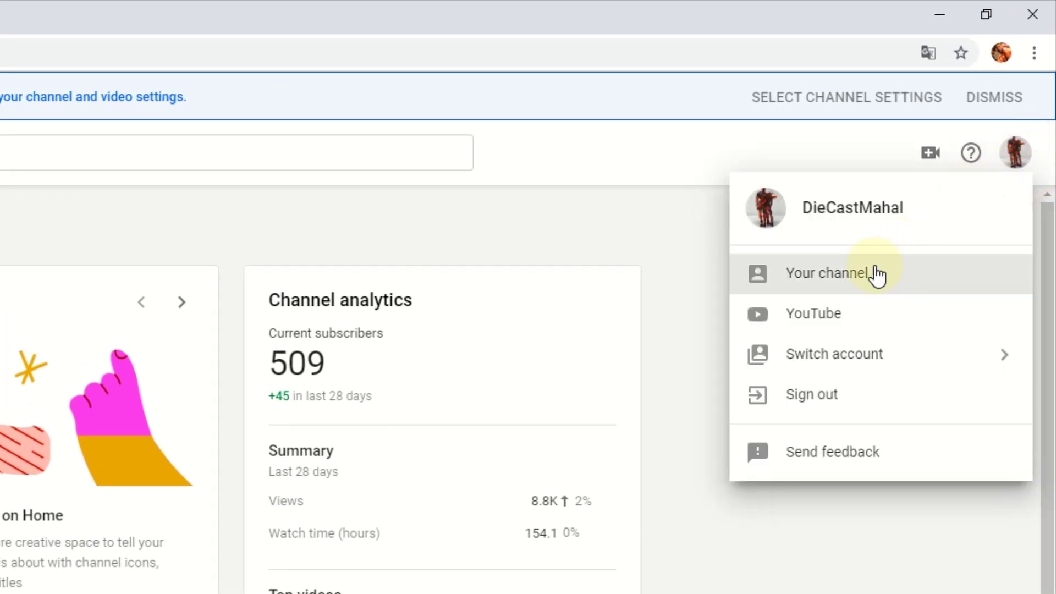
left_click(900, 284)
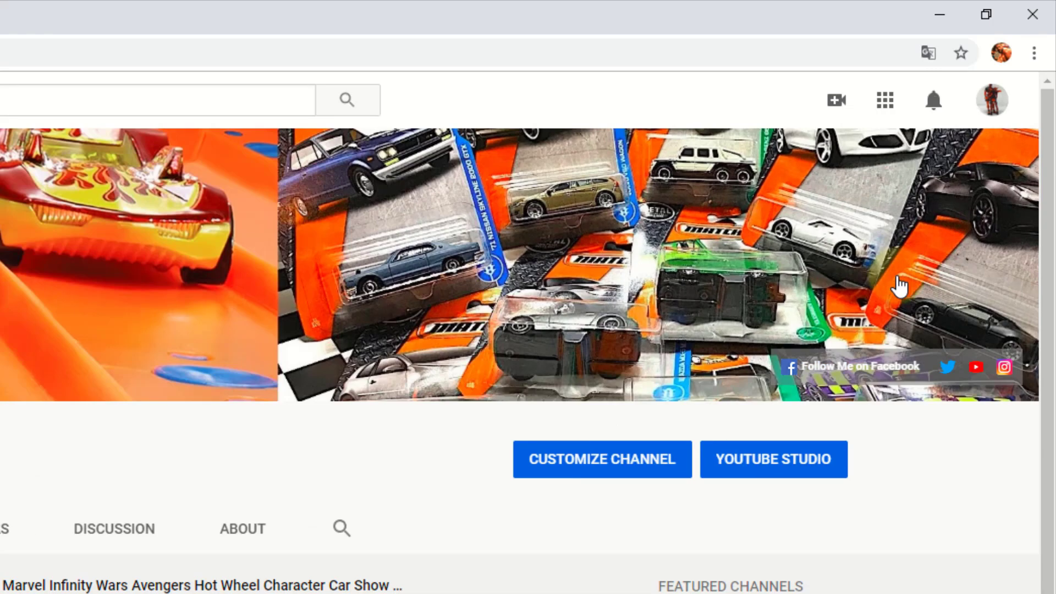
Step: Open YouTube Account settings again from the channel page's profile menu
left_click(995, 100)
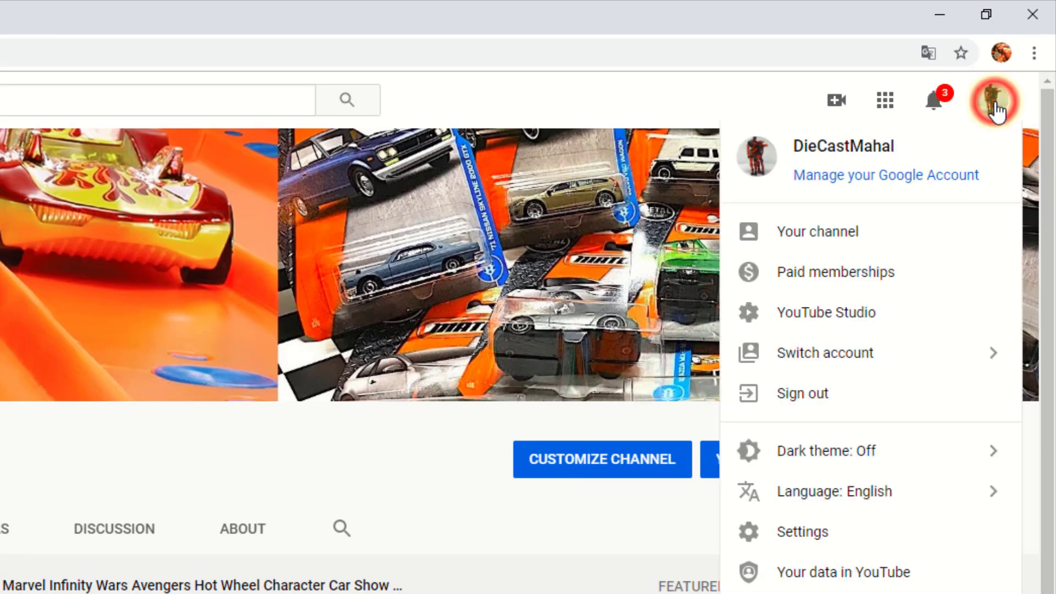
left_click(836, 537)
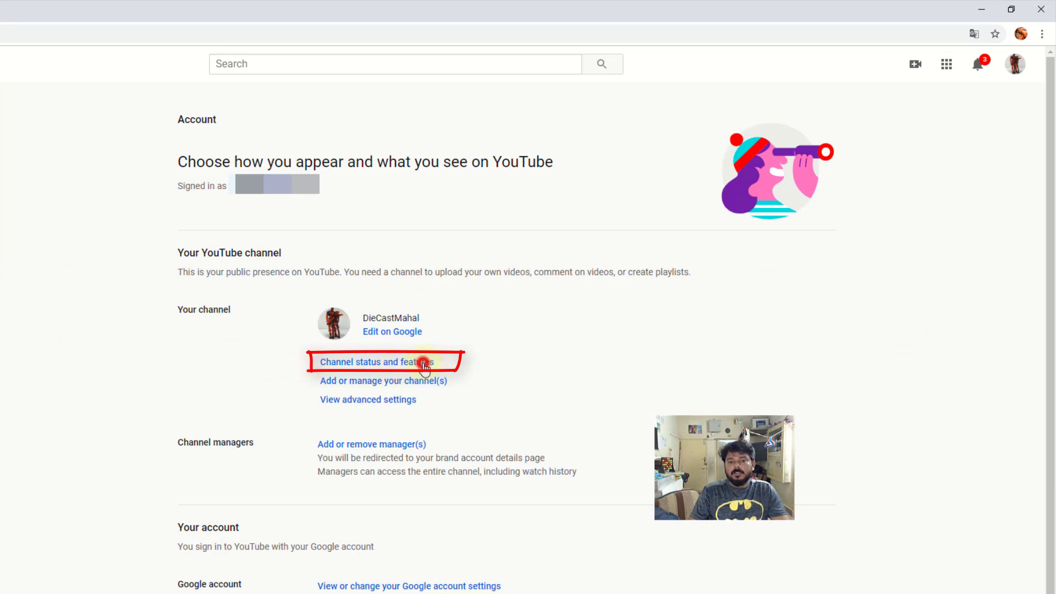
Step: Open Status and Features, showing zero strikes and Monetization not enabled
left_click(423, 363)
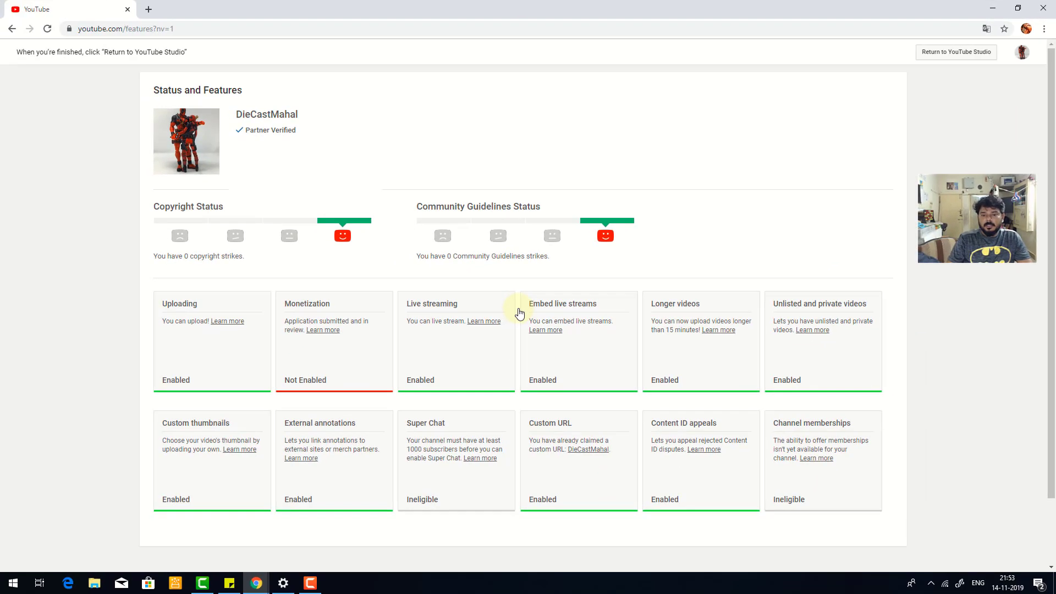